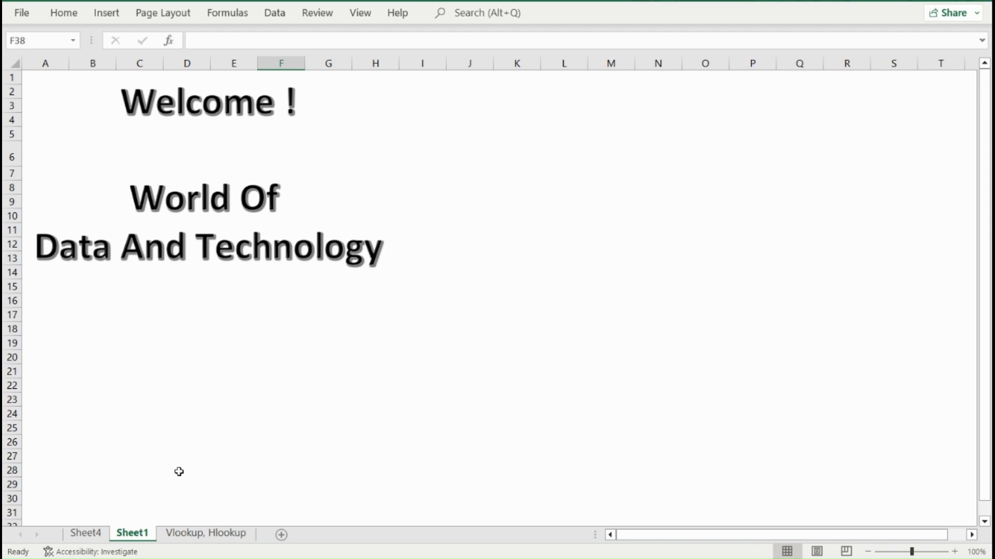
Open the Vlookup, Hlookup sheet and review the vertical Employee_ID and Employee Name table and the lookup cell E15.
left_click(189, 536)
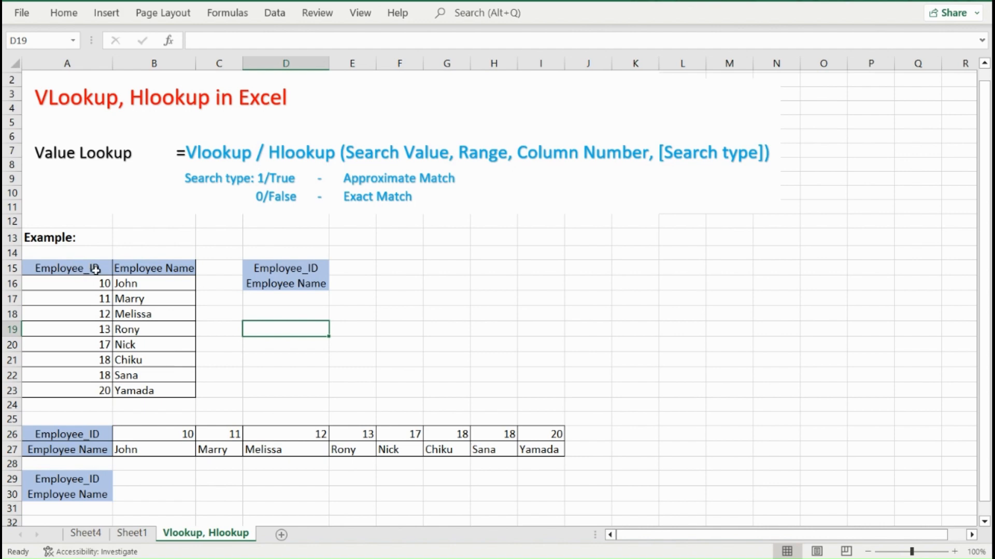
left_click(76, 272)
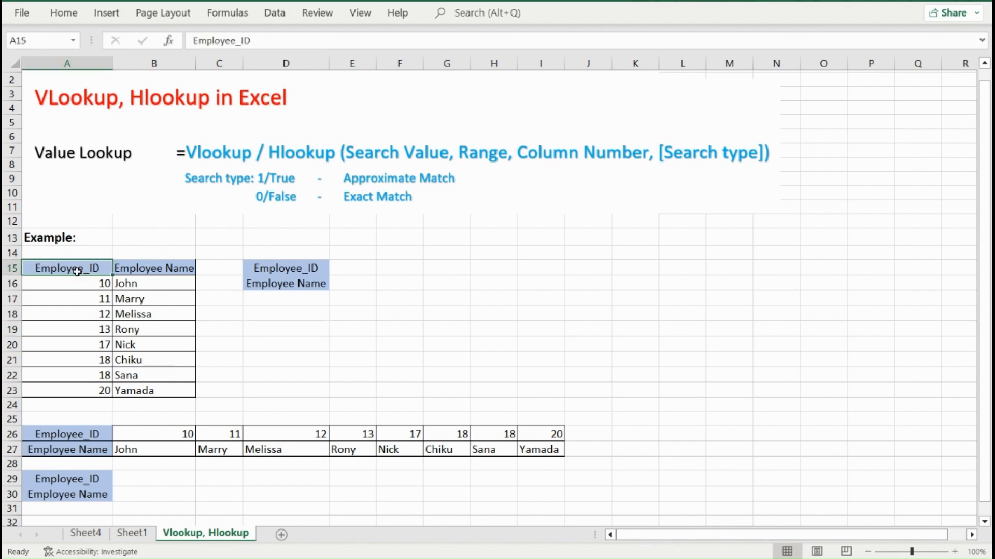
left_click(139, 270)
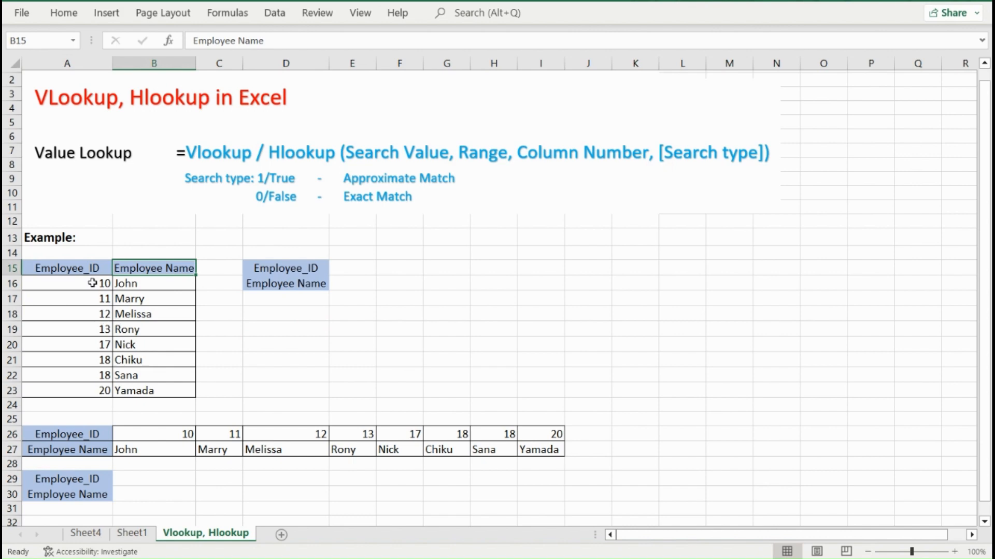
left_click(93, 282)
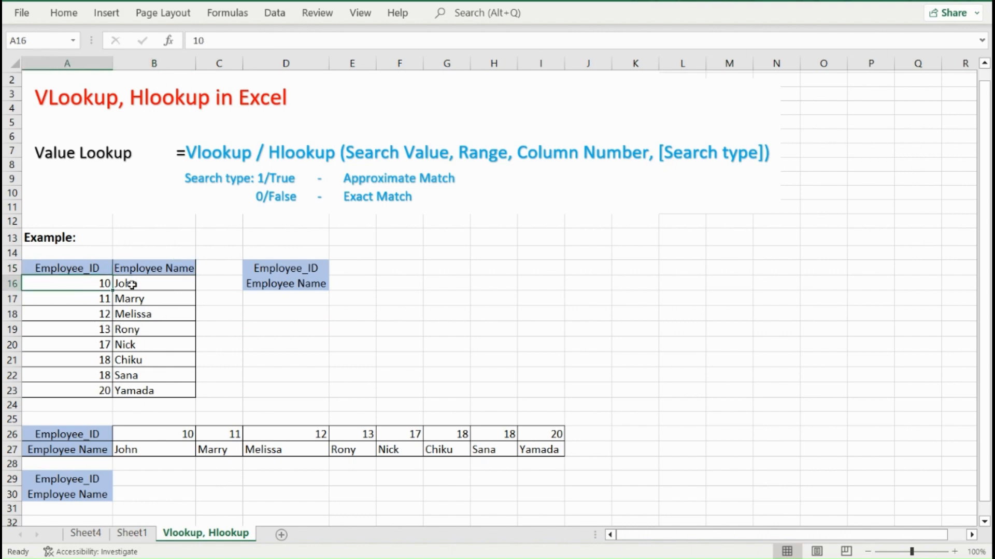
left_click(350, 268)
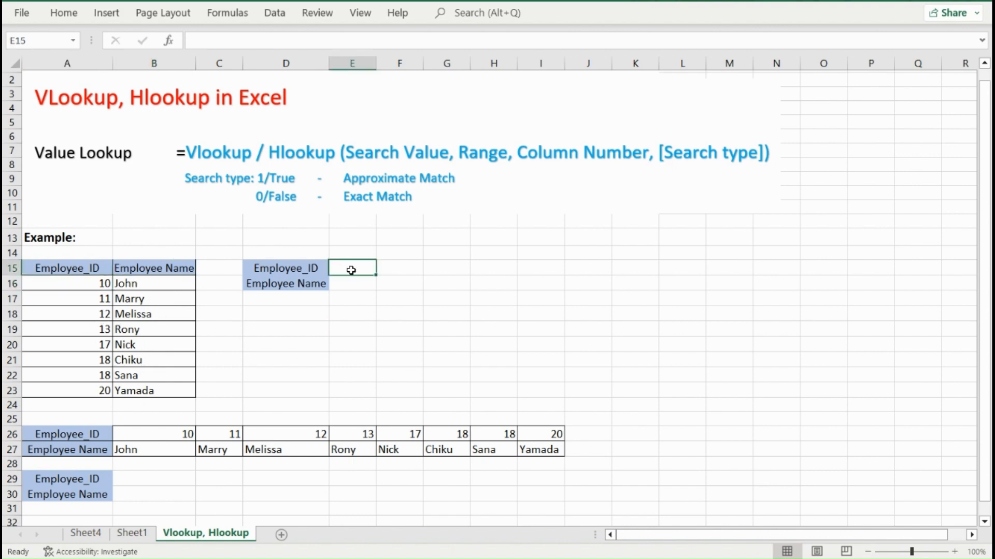
Enter =VLOOKUP(E15,A16:B23,2,0) in E16 to return the employee name by exact match.
left_click(345, 284)
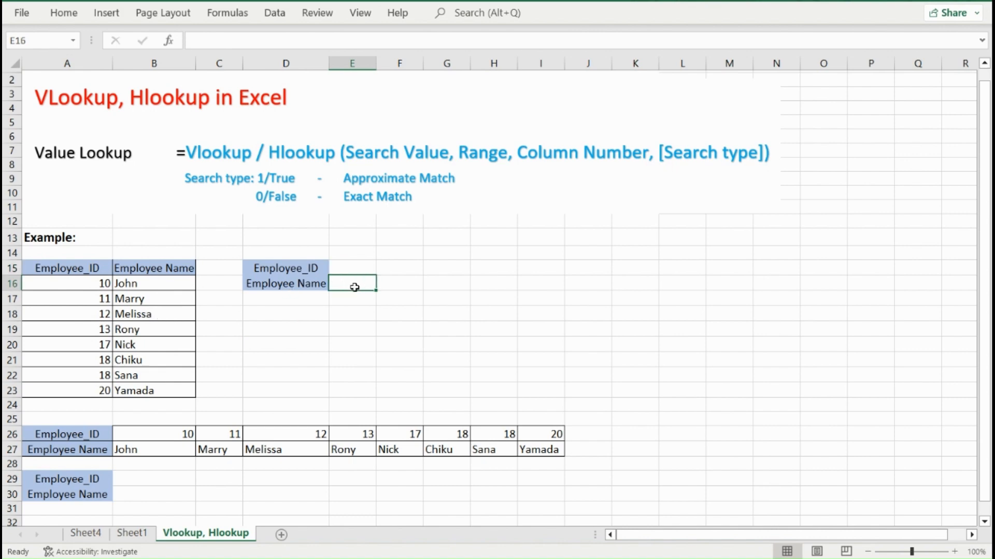
type("=vlookup")
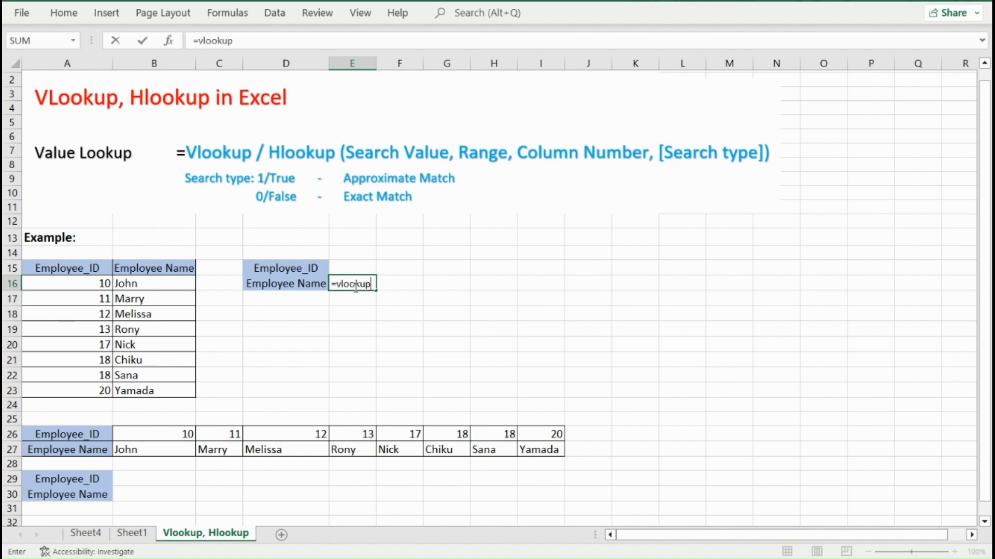
type("(")
left_click(351, 269)
type(",")
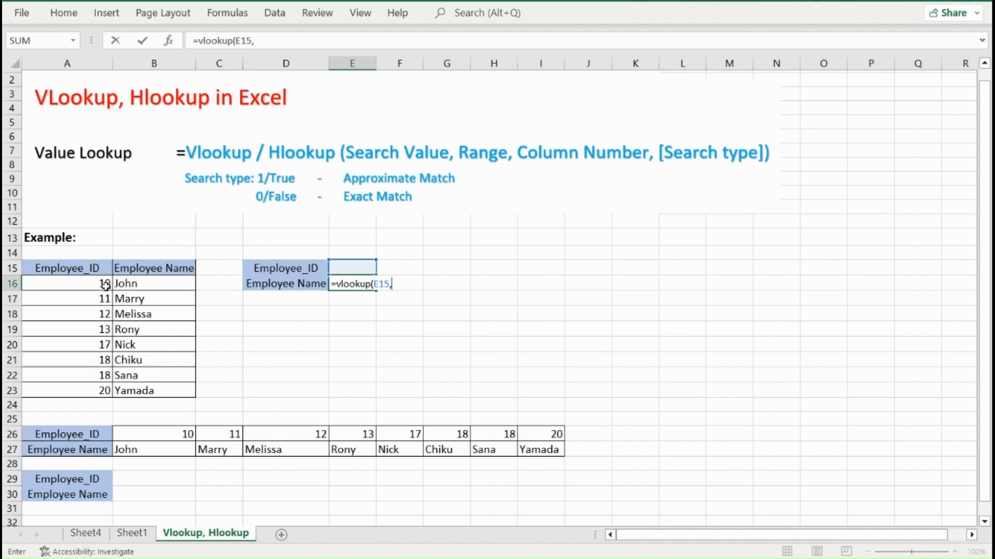
left_click(100, 284)
left_click(162, 388, "shift")
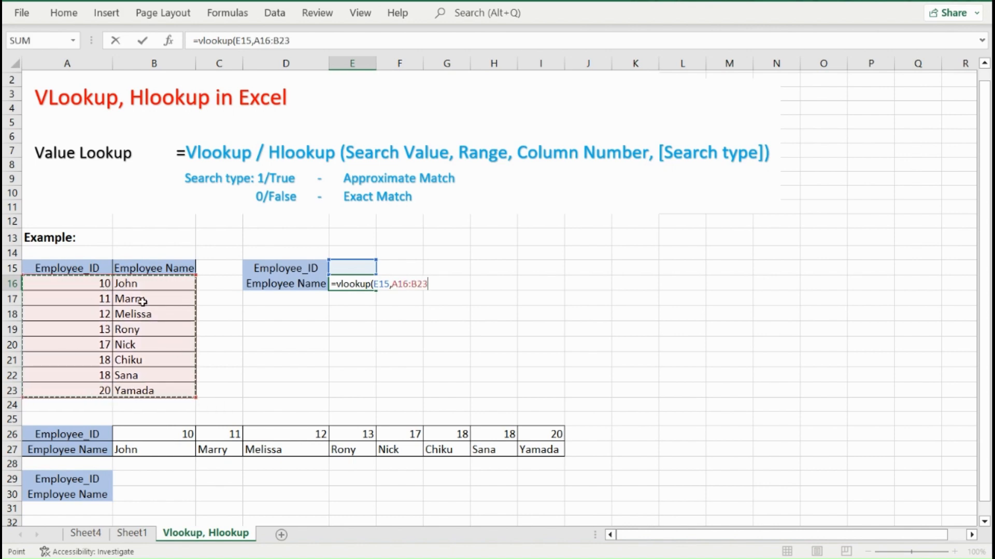
type(",2")
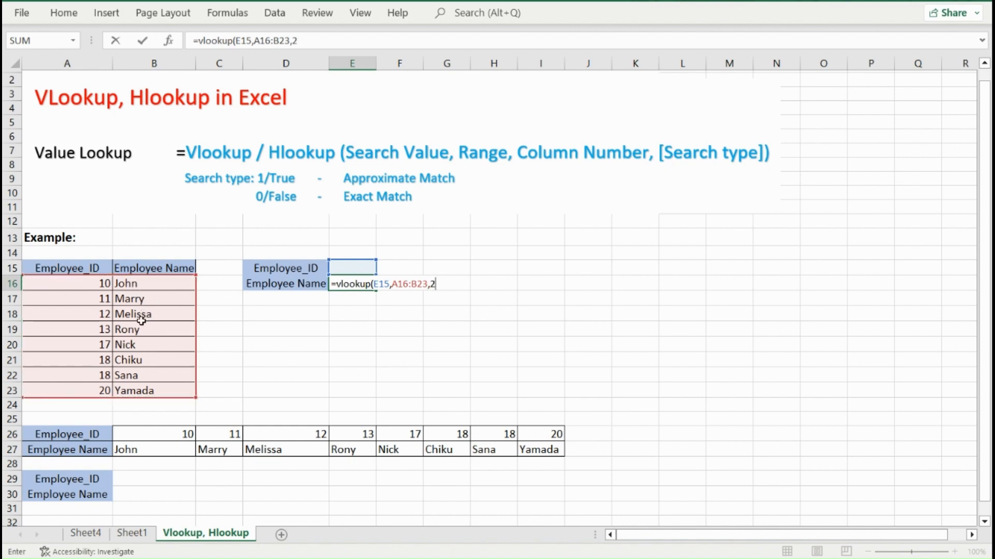
type(",0")
key("Return")
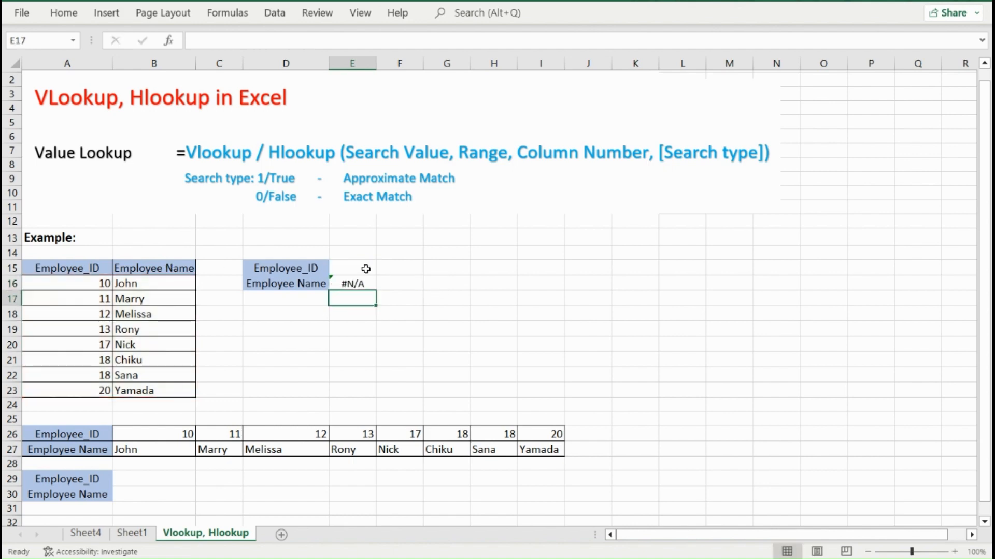
Set the lookup value in E15 to 12 and select the matching row of the vertical table.
left_click(366, 269)
type("12")
key("Return")
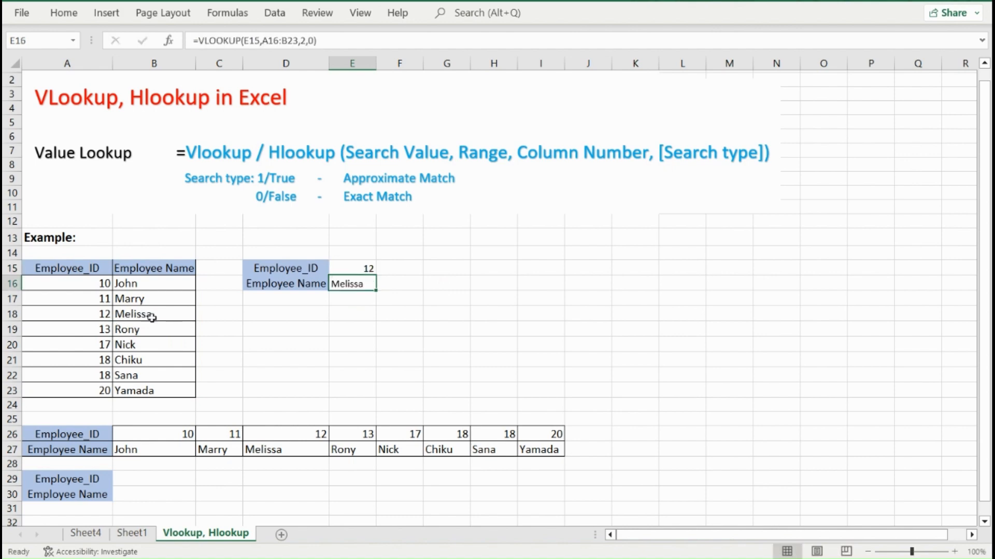
left_click(8, 314)
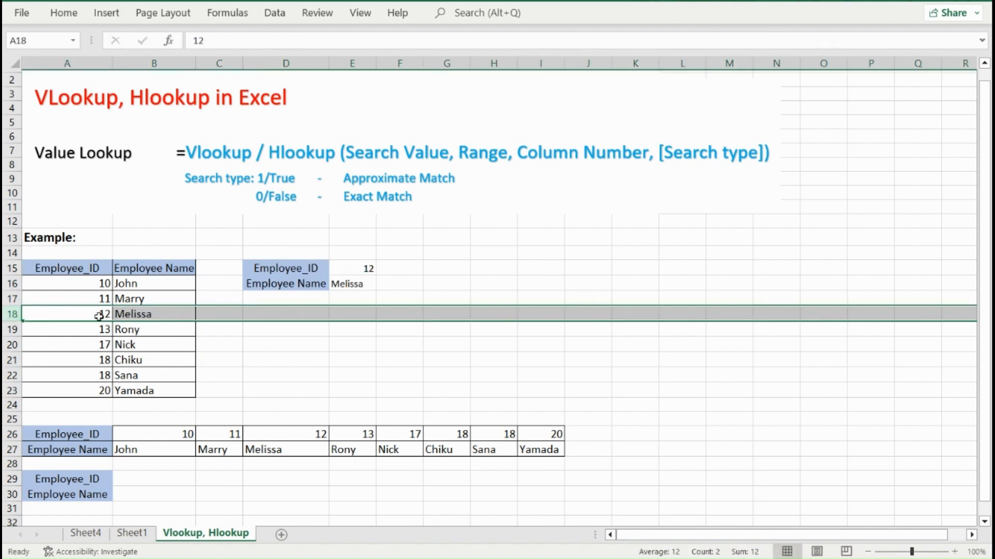
Set the lookup value in E15 to 18 and select both table rows that share this Employee_ID.
left_click(363, 270)
type("18")
key("Return")
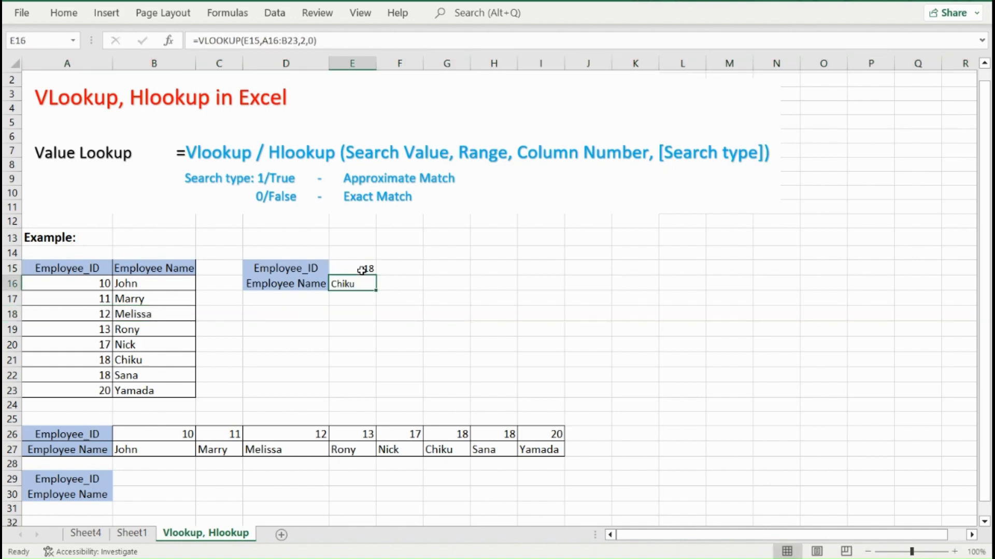
left_click(12, 360)
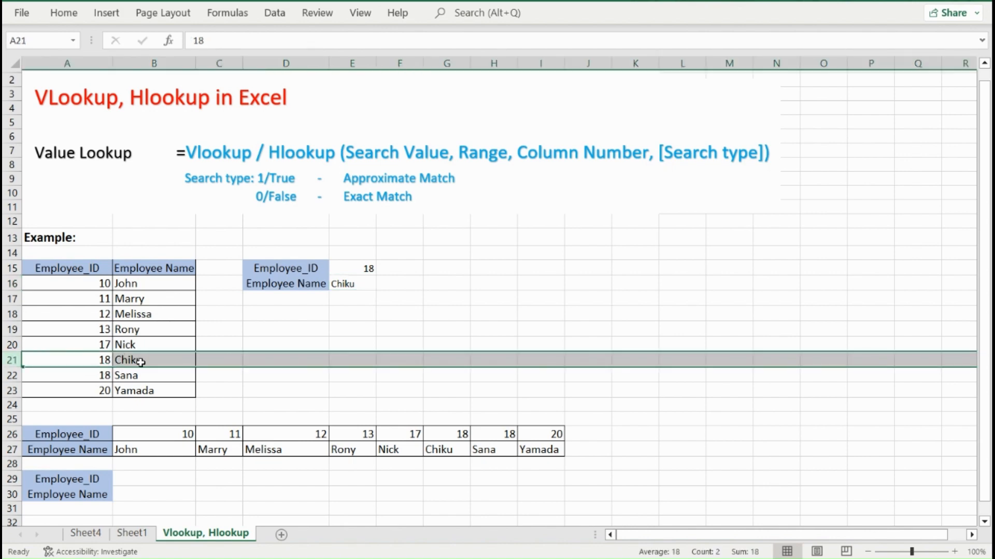
left_click(12, 375, "shift")
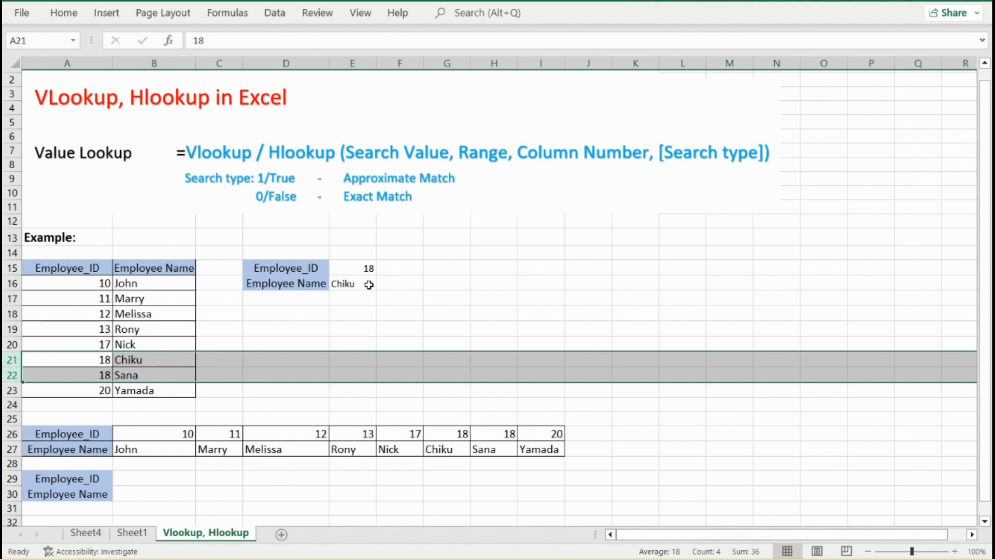
Sort A16:B23 by Employee_ID smallest to largest, then by Employee Name Z to A, and check the lookup in E16.
left_click(90, 286)
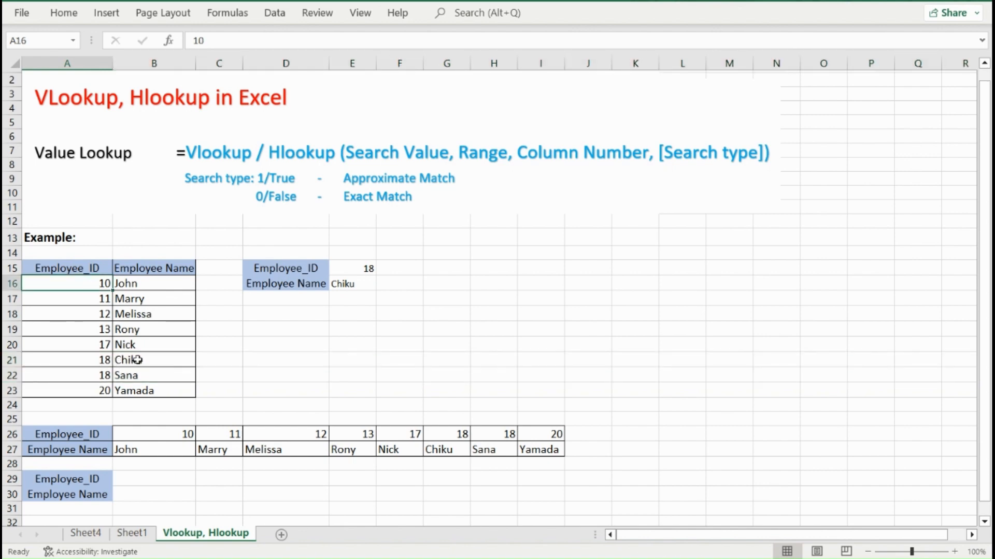
left_click(159, 389, "shift")
right_click(160, 389)
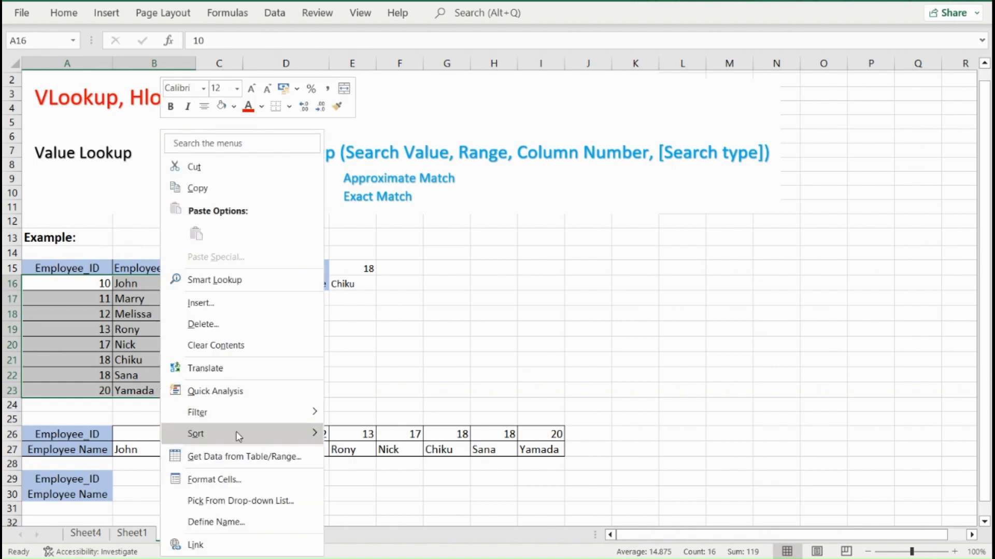
mouse_move(243, 437)
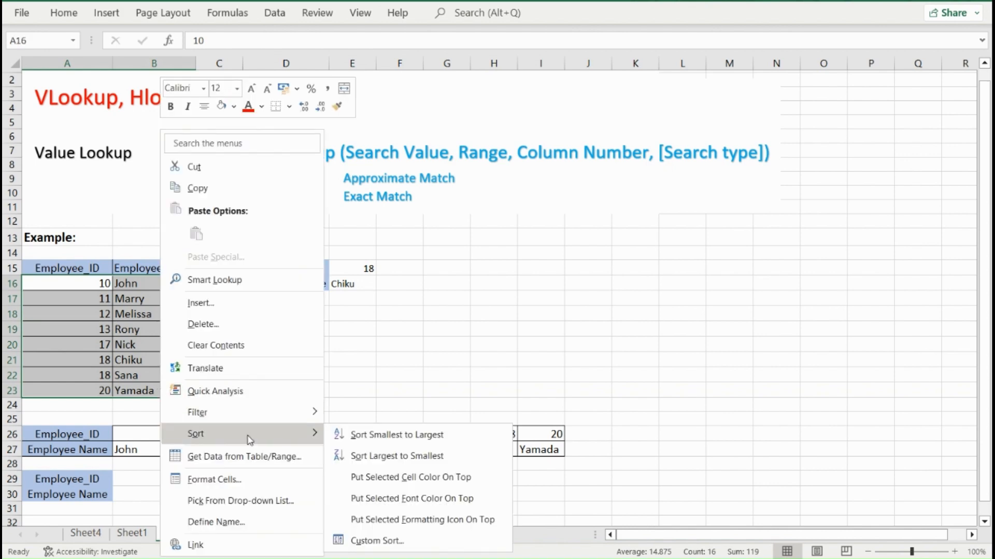
left_click(377, 541)
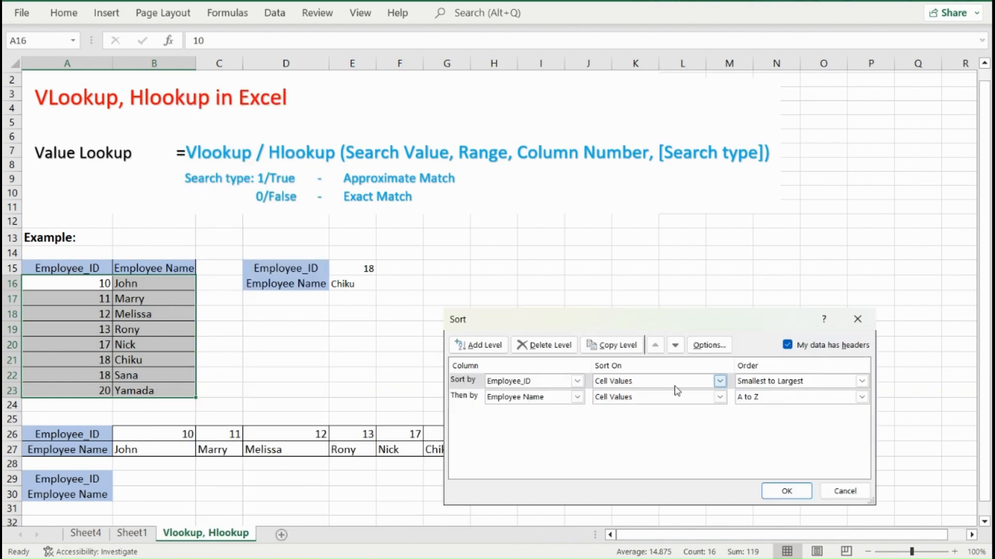
left_click(751, 401)
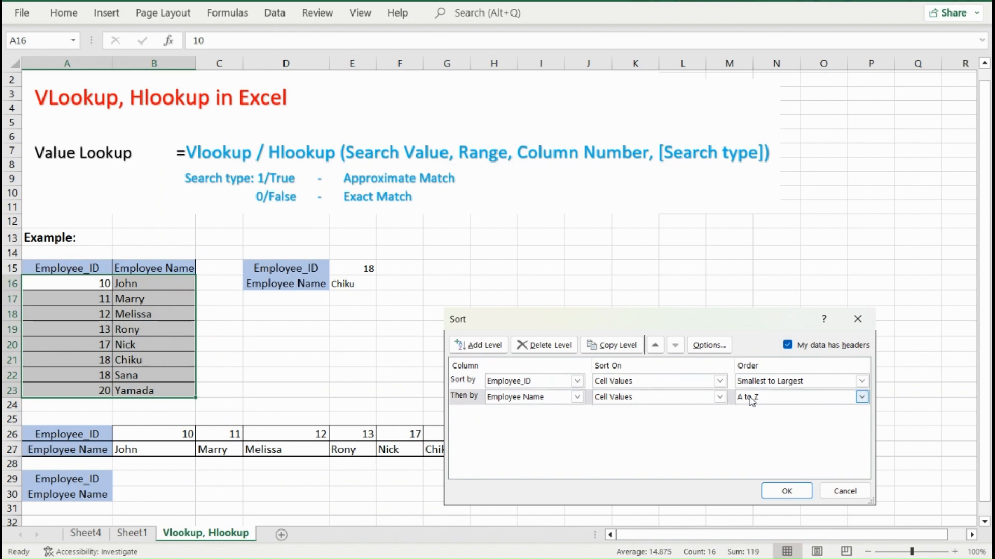
left_click(780, 491)
left_click(136, 361)
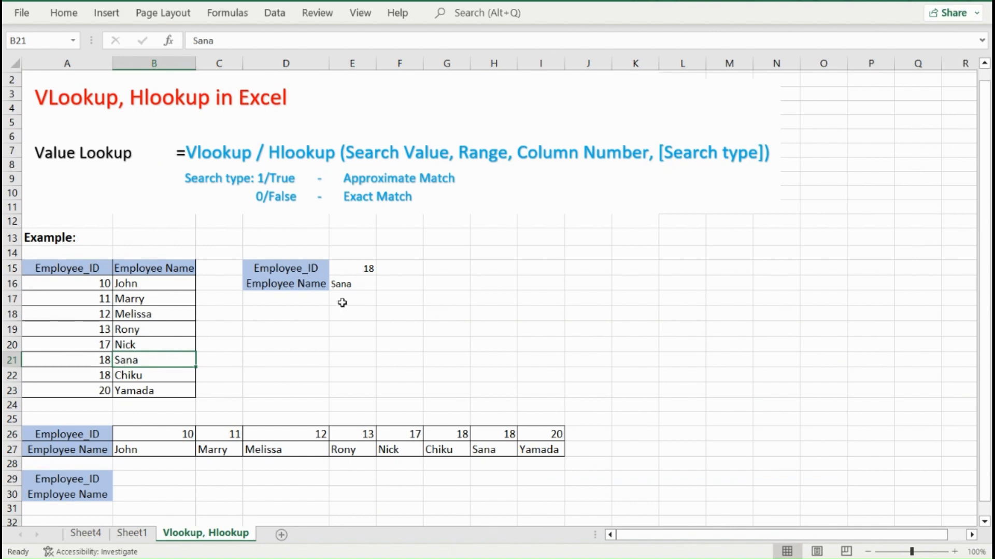
left_click(348, 284)
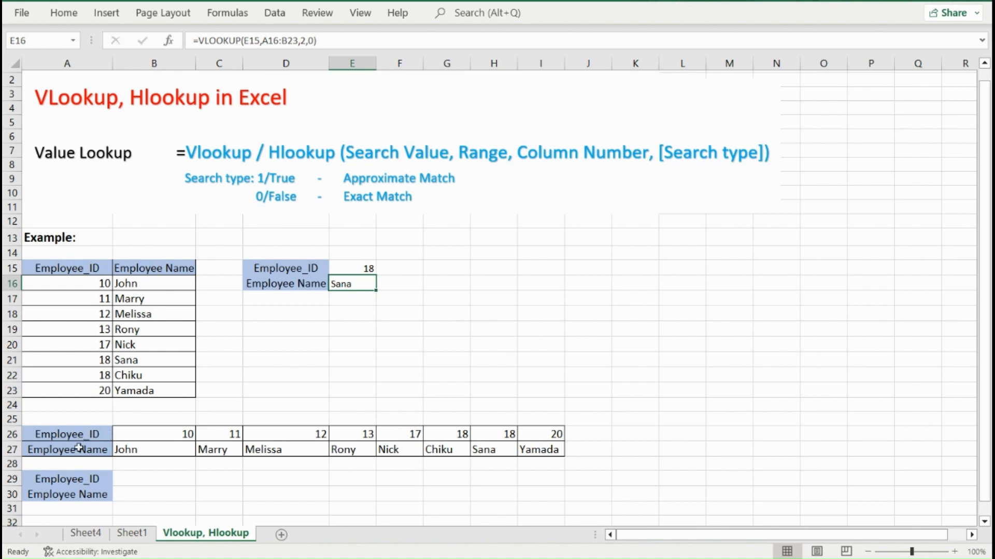
Enter =HLOOKUP(17,B26:I27,2,0) in B30 to return the employee name from the horizontal table by exact match.
left_click(146, 495)
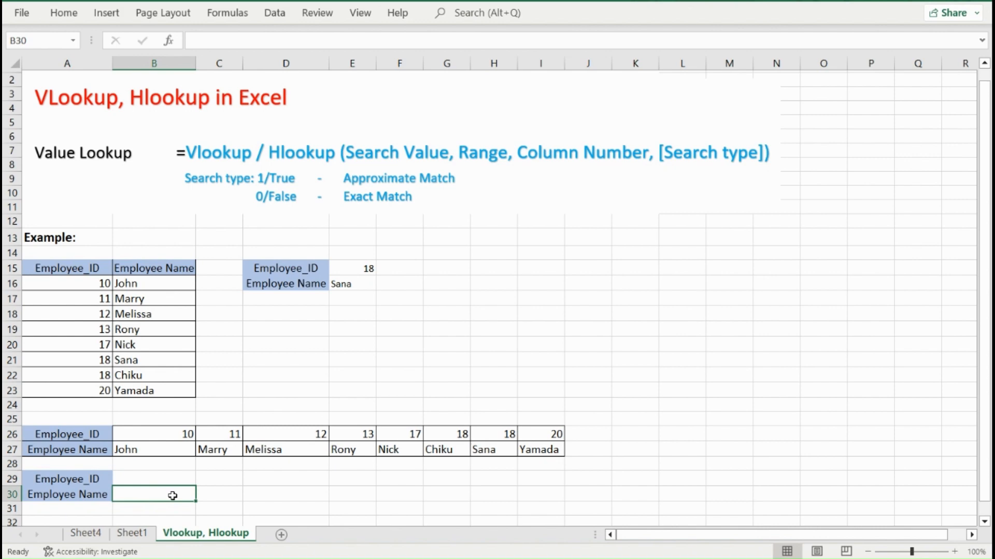
type("=")
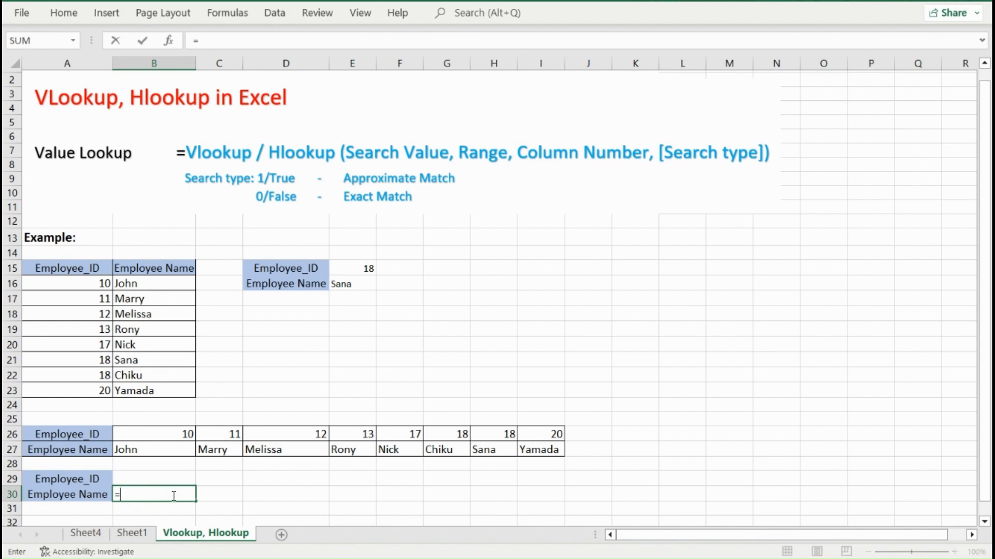
type("hlookup")
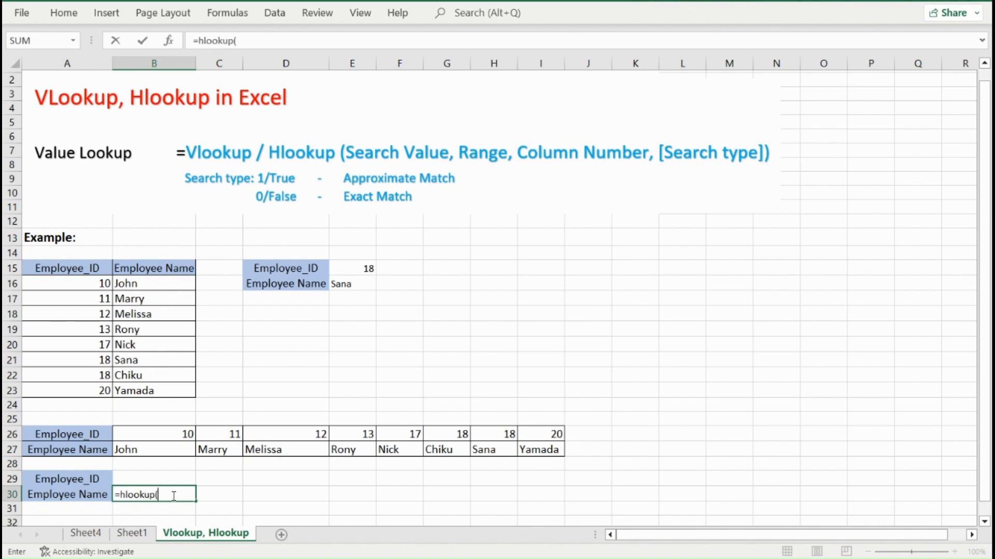
type("(17,")
left_click(137, 436)
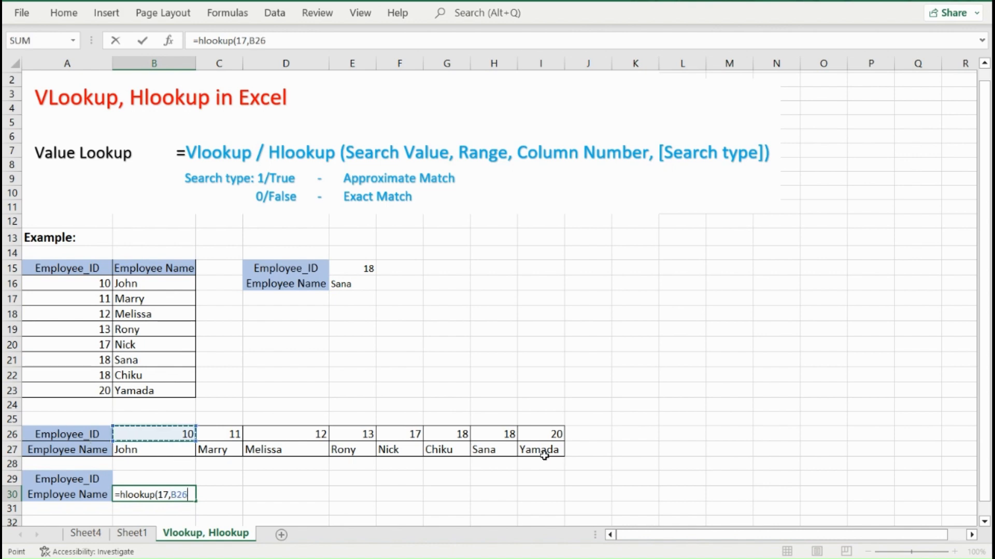
left_click_drag(544, 456, 562, 457)
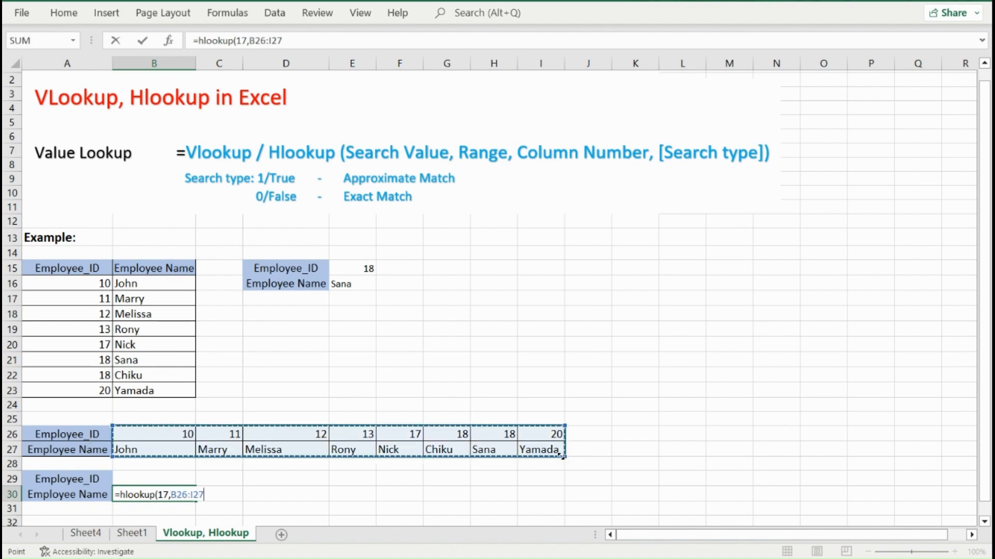
type(",2")
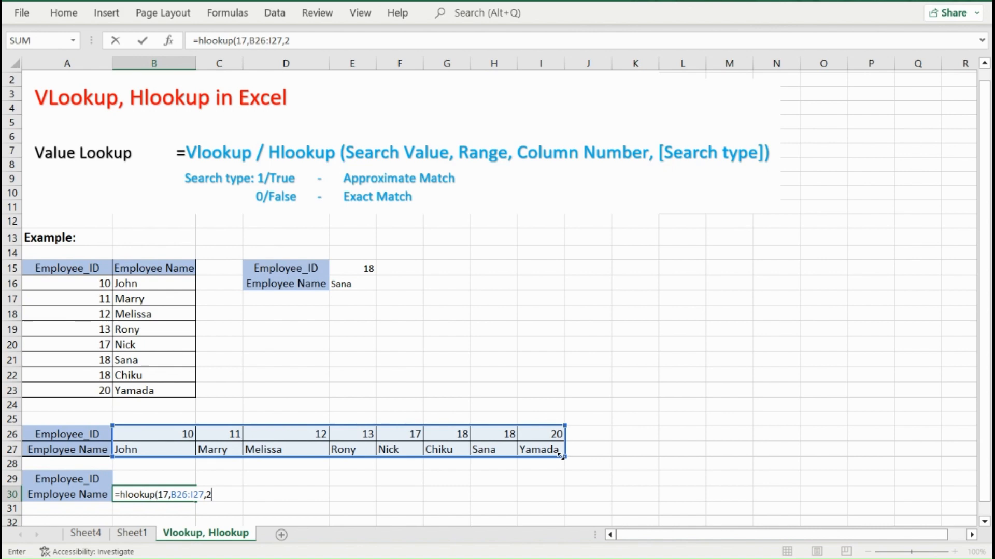
type(",0")
key("Return")
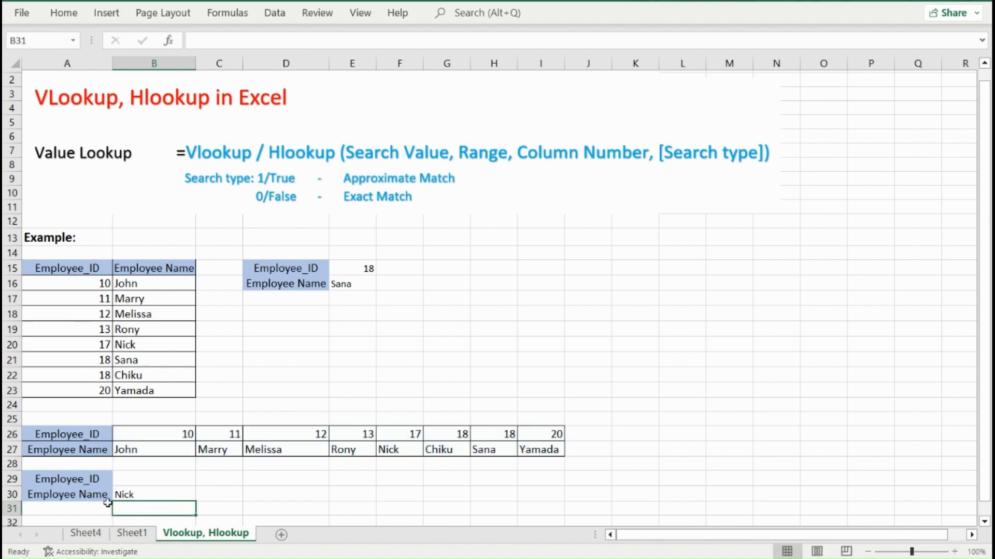
Compare the HLOOKUP formula and result in B30 with the matching source cells F26:F27.
left_click(402, 436)
left_click(408, 447, "shift")
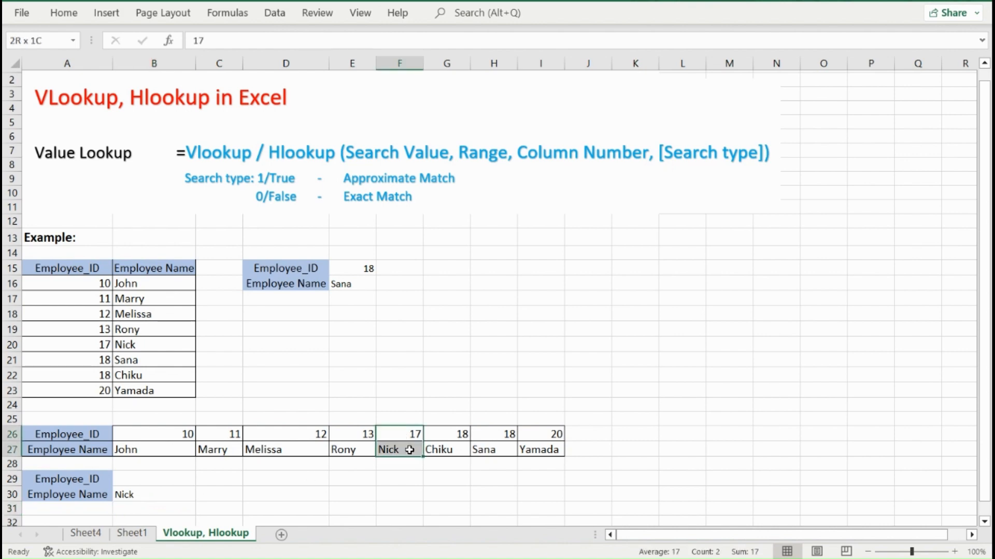
left_click(169, 497)
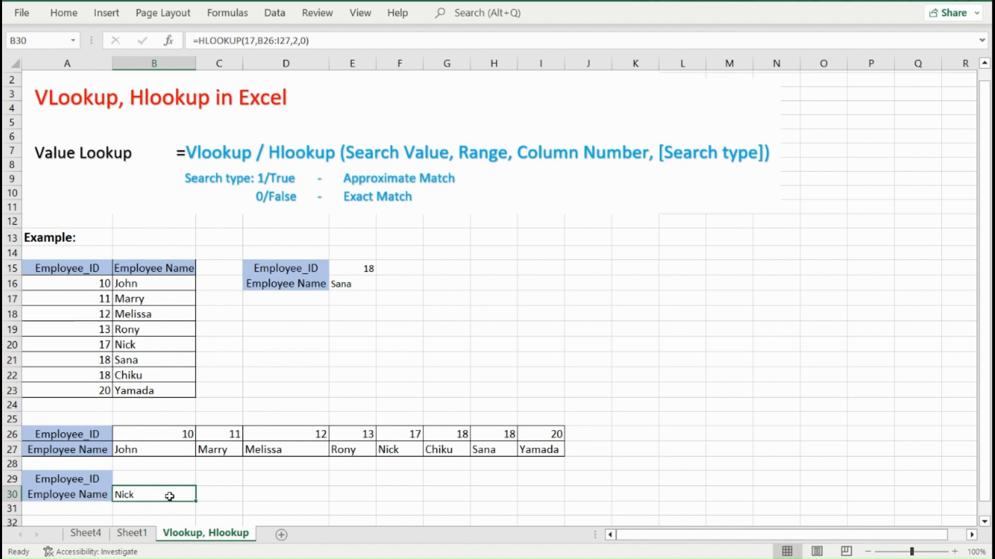
scroll(164, 495, "down", 1)
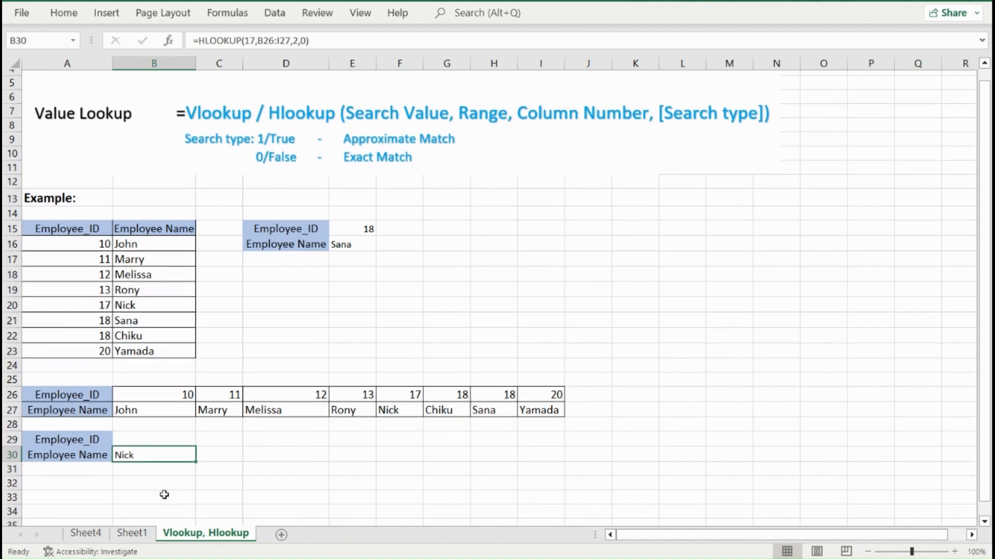
scroll(164, 495, "up", 2)
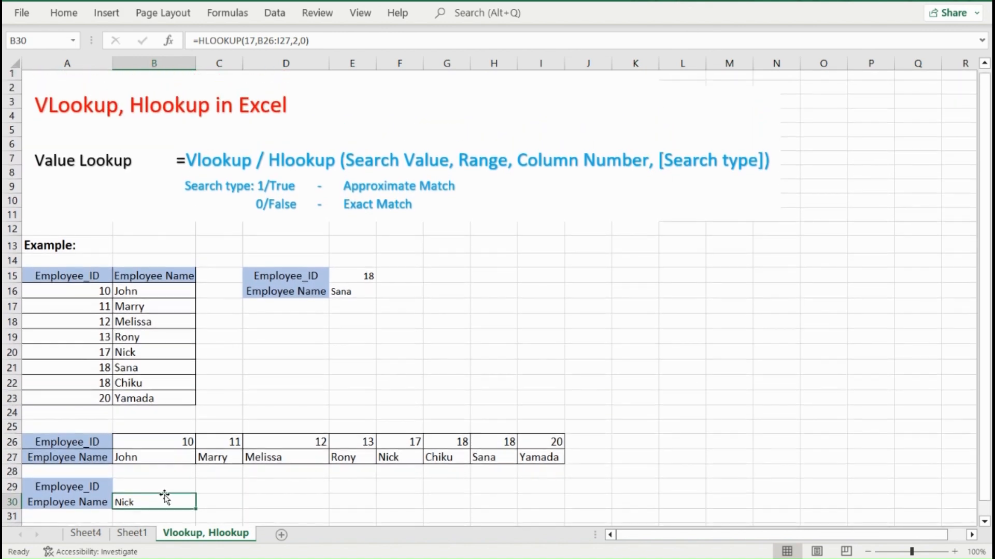